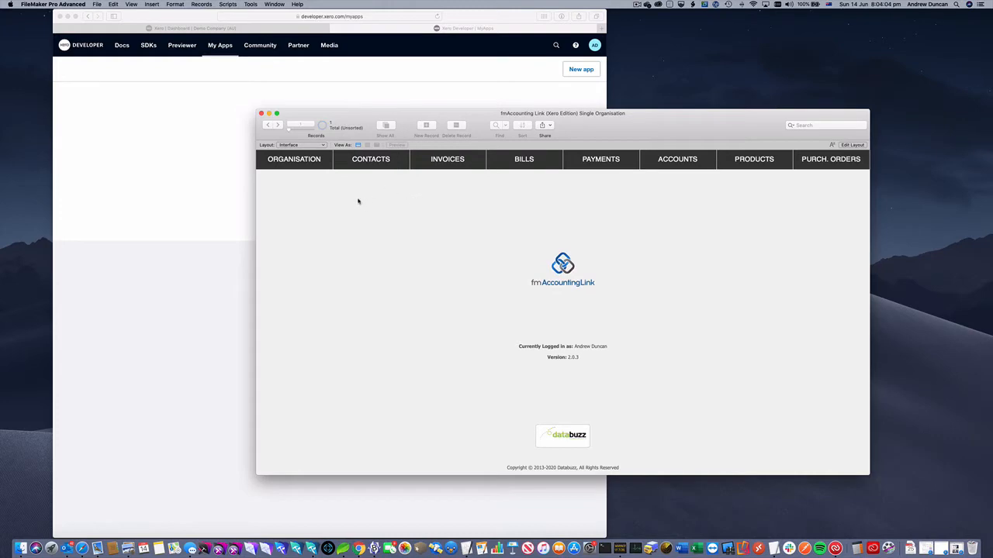
- Open the organisation's Xero Preferences, then bring the empty Xero Developer My Apps page forward
click(303, 164)
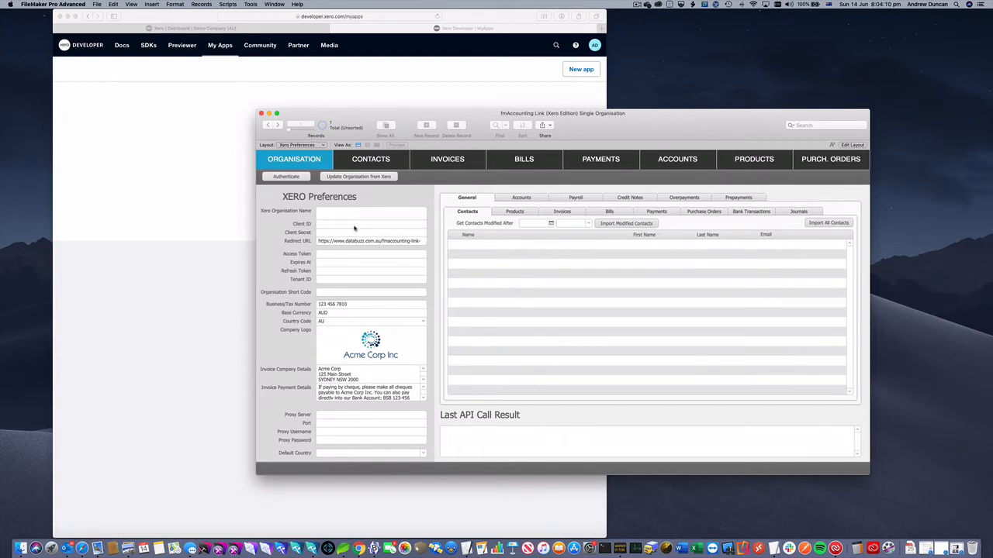
click(204, 162)
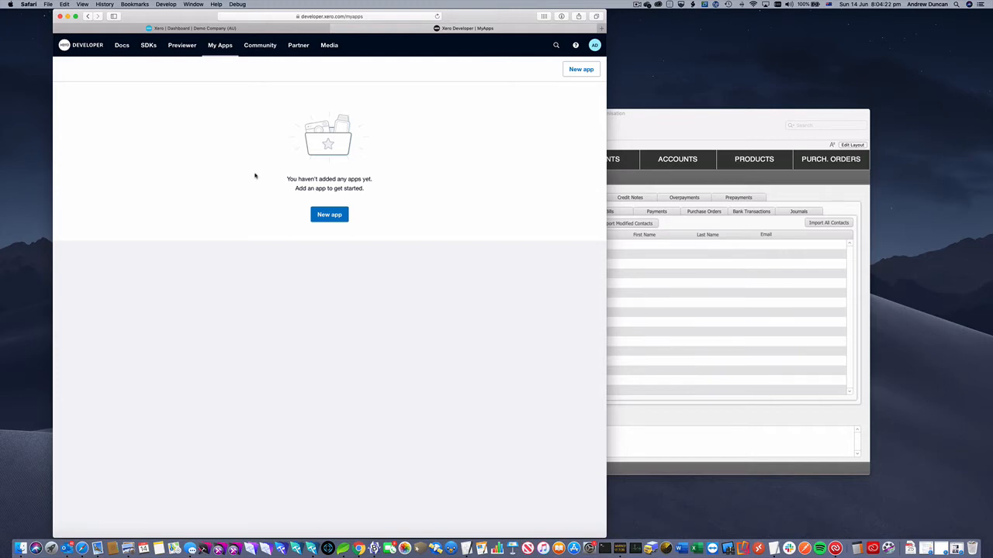
click(334, 216)
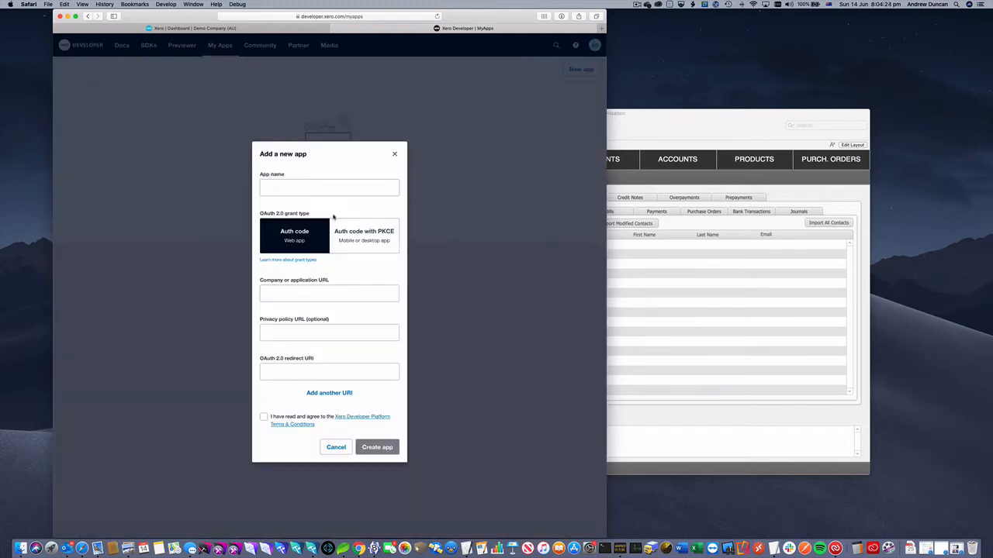
click(328, 189)
text(fmAccounting Link)
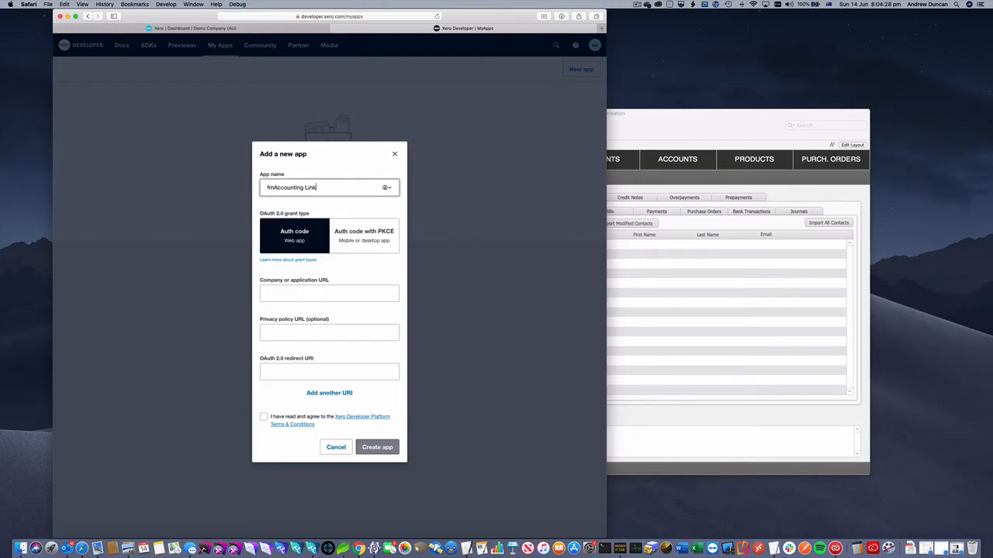
text( Demo Company AU)
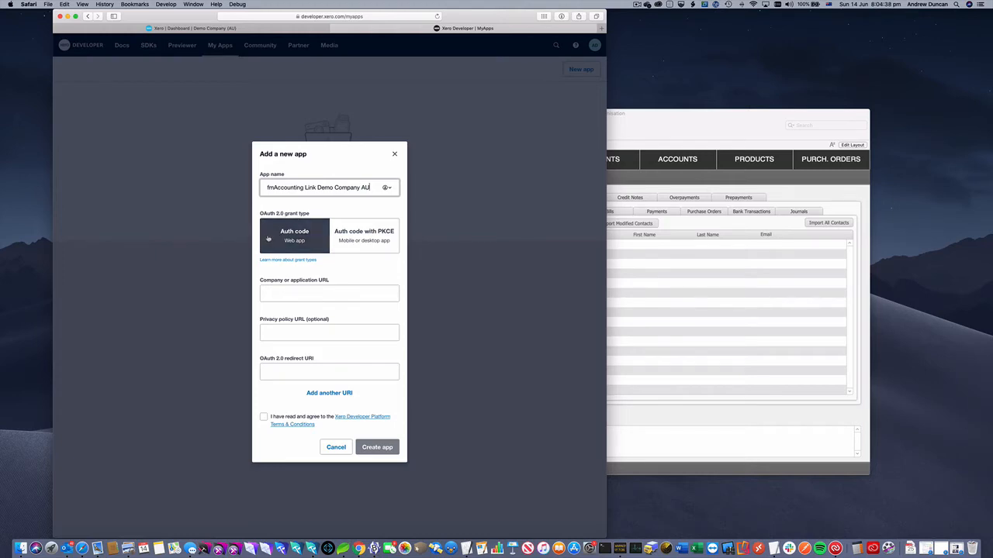
click(296, 291)
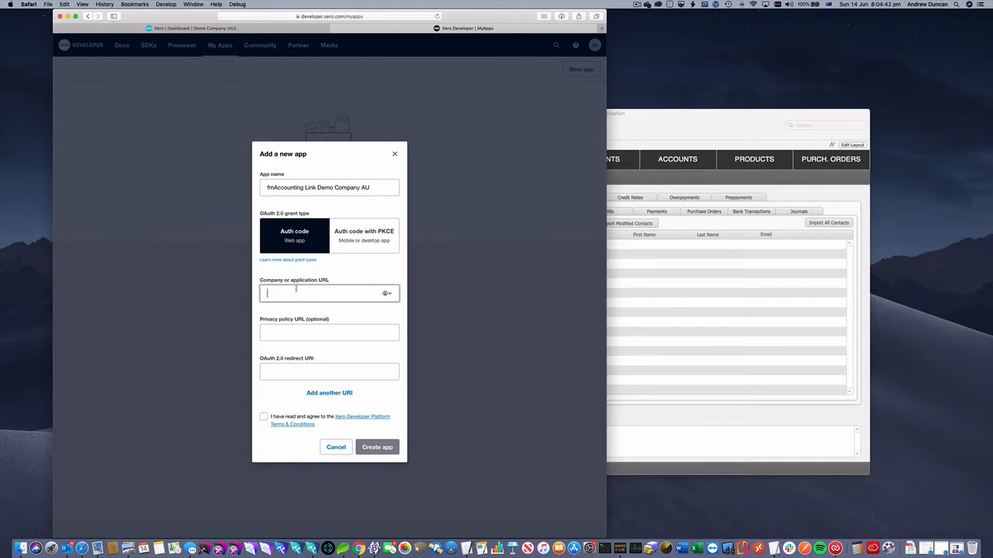
text(https://www.databuzz.com.au)
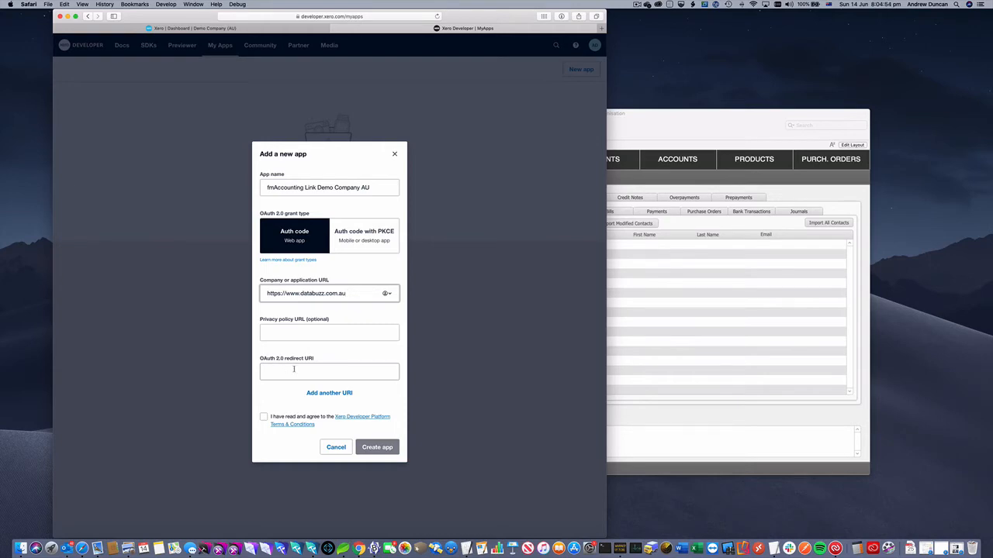
key(super+Tab)
click(375, 243)
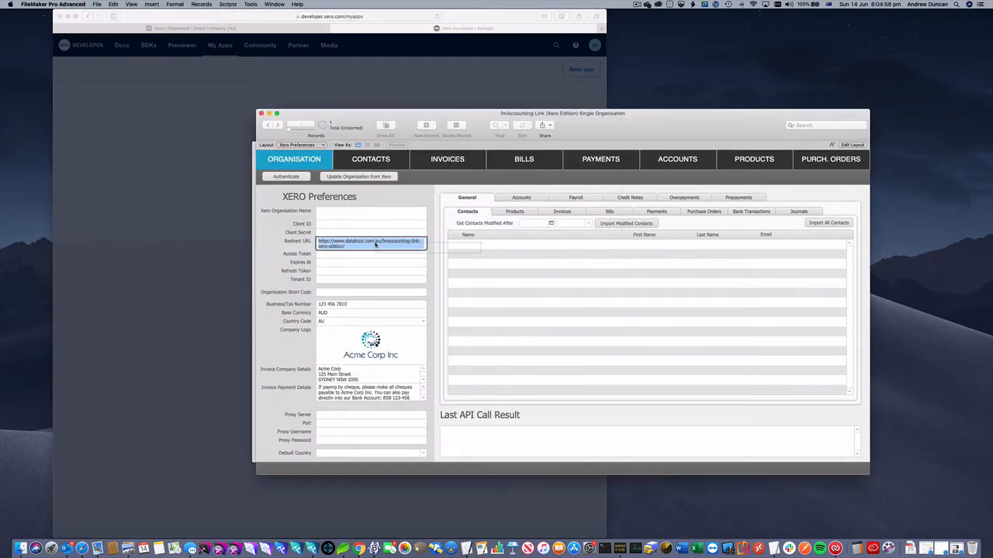
click(287, 252)
click(340, 242)
click(266, 260)
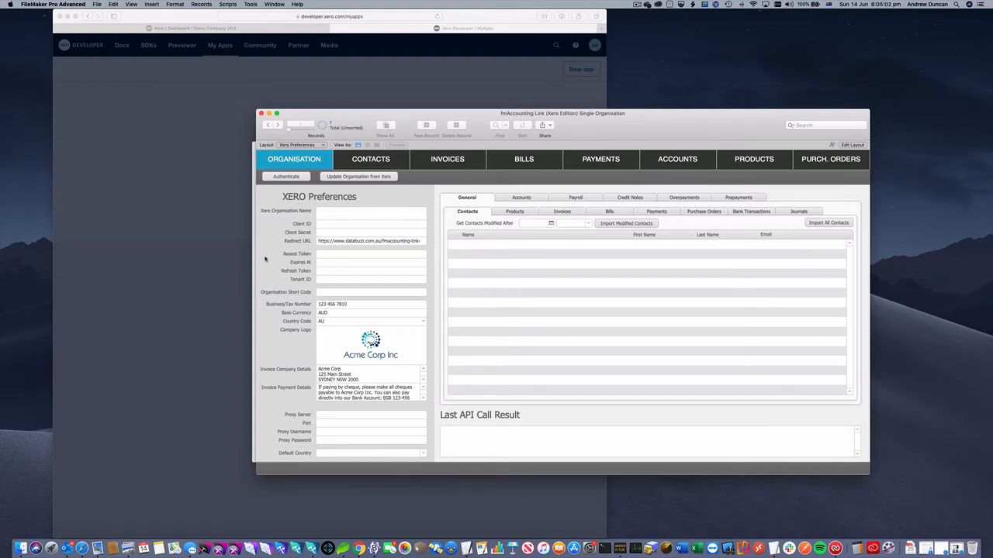
click(252, 272)
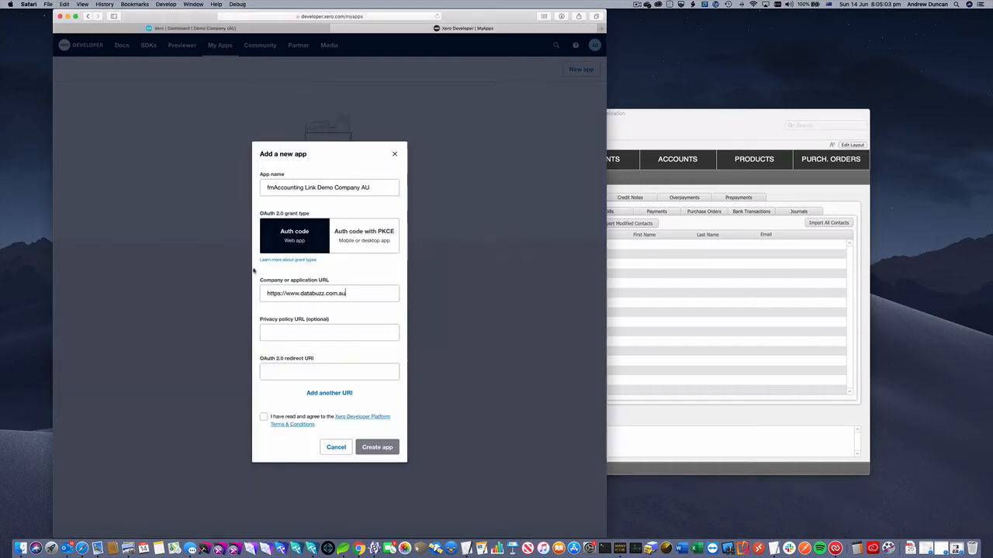
click(302, 372)
key(super+v)
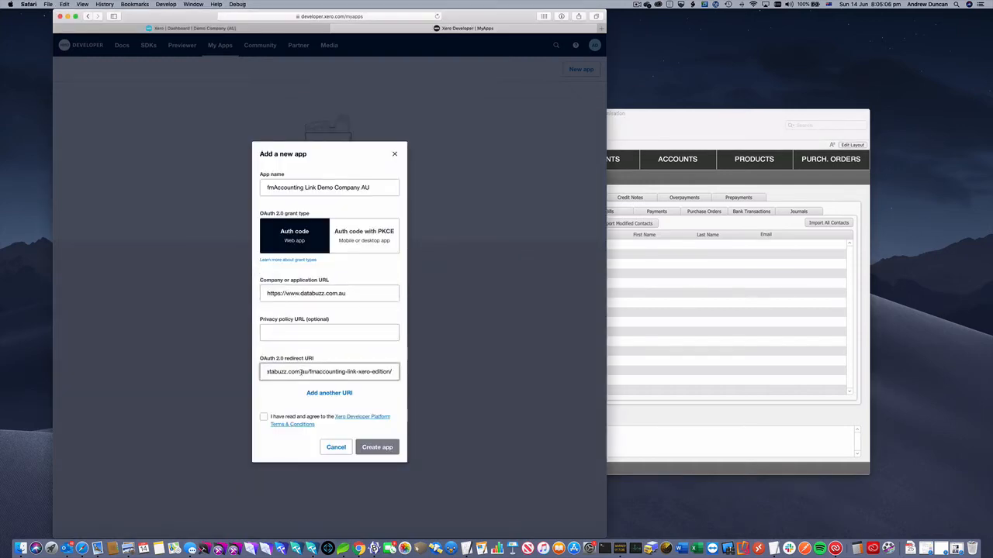
key(super+Left)
click(614, 257)
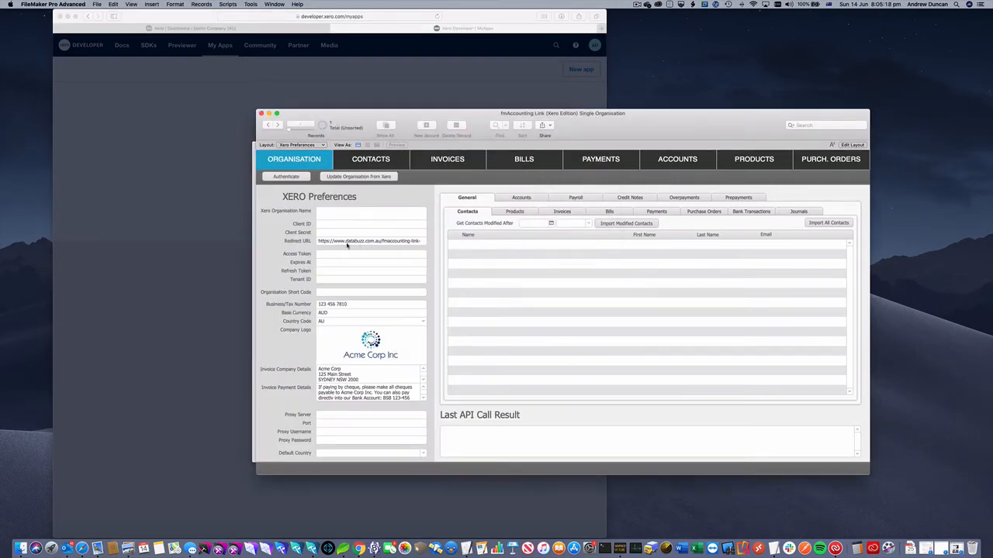
drag(367, 122, 414, 132)
click(283, 337)
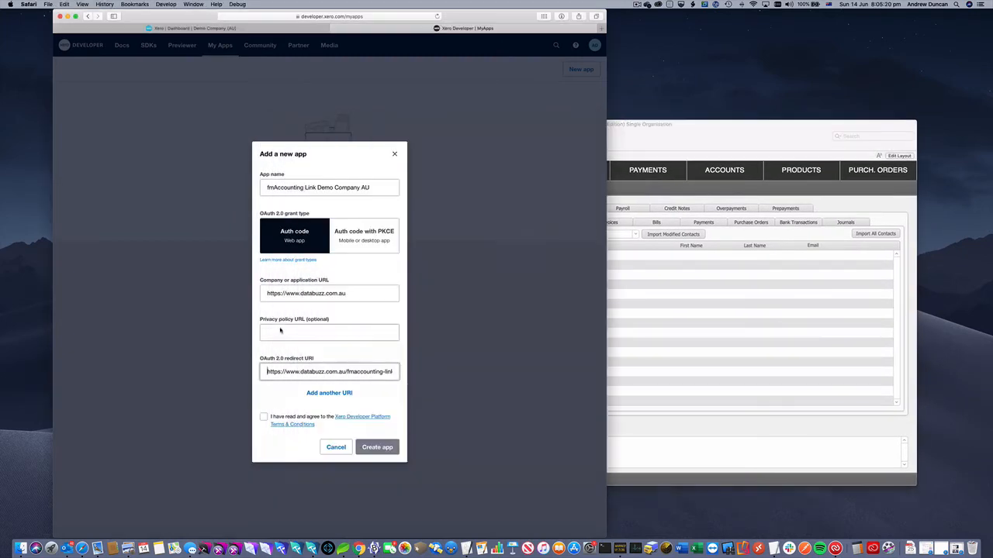
- Accept the terms, create the app, and copy its Client id from the details page
click(263, 418)
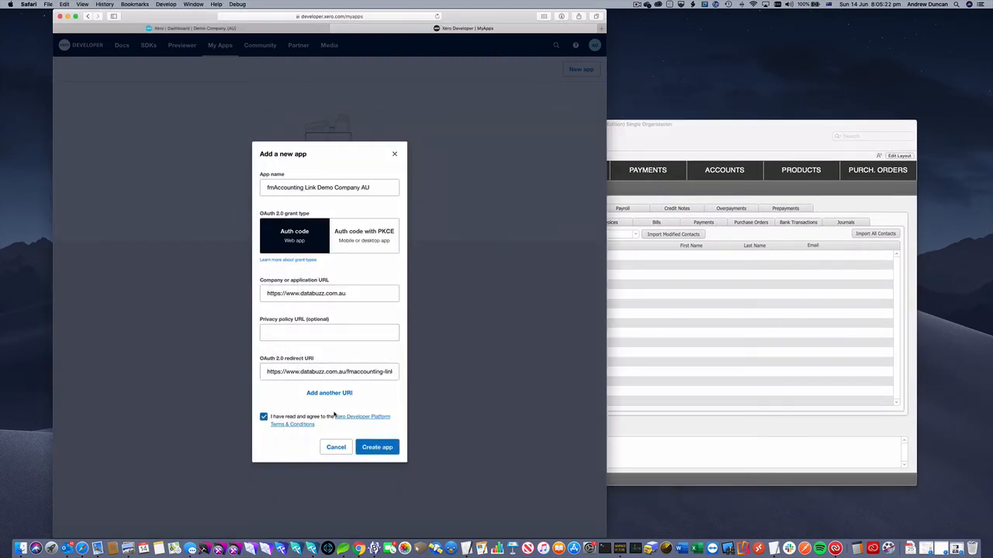
click(377, 447)
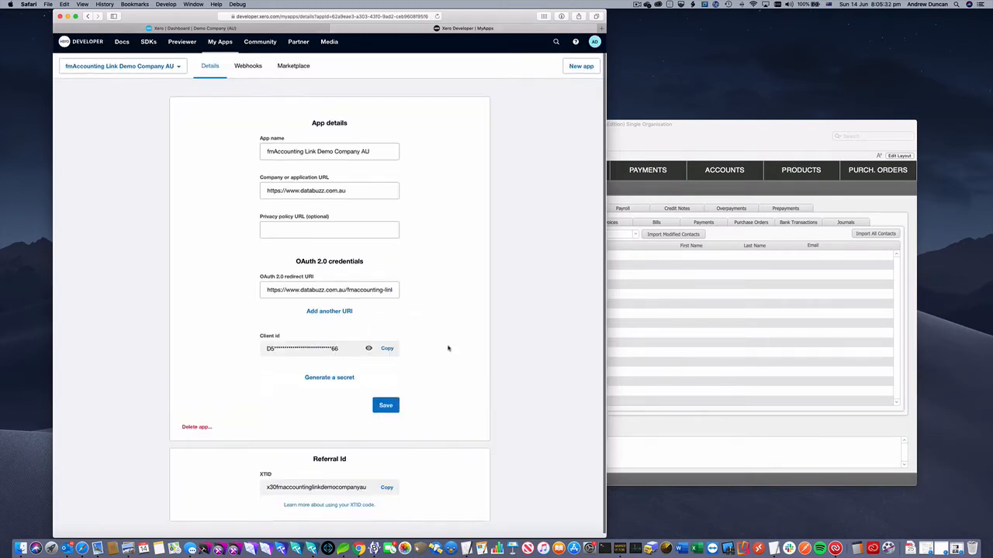
scroll(448, 346, down, 1)
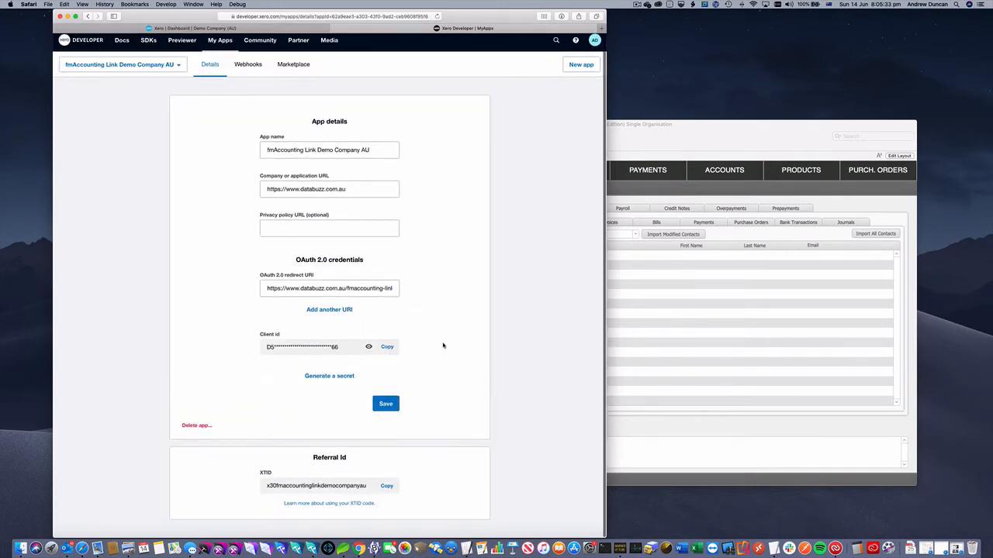
click(388, 349)
- Paste the Xero client id as plain text into FileMaker's Client ID field
click(621, 262)
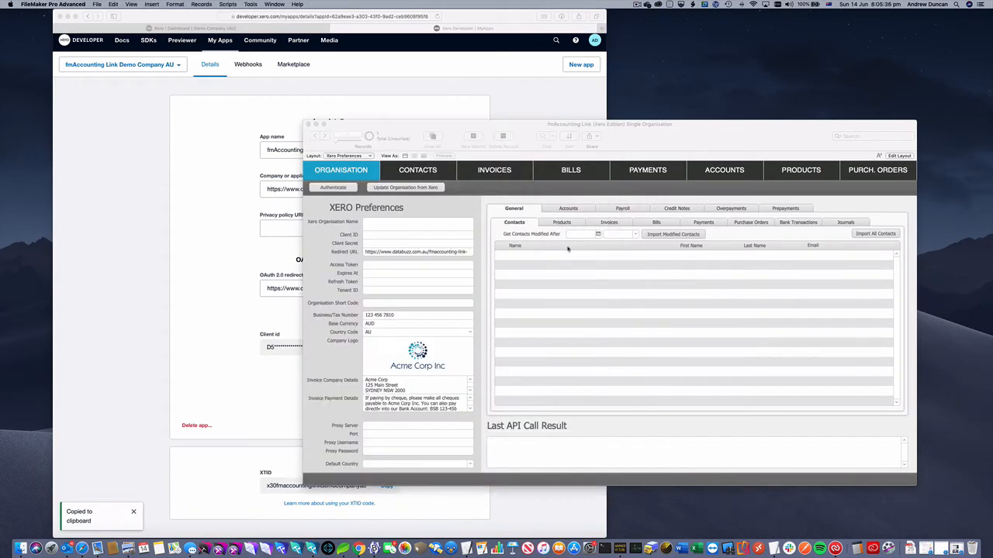
click(385, 235)
key(super+v)
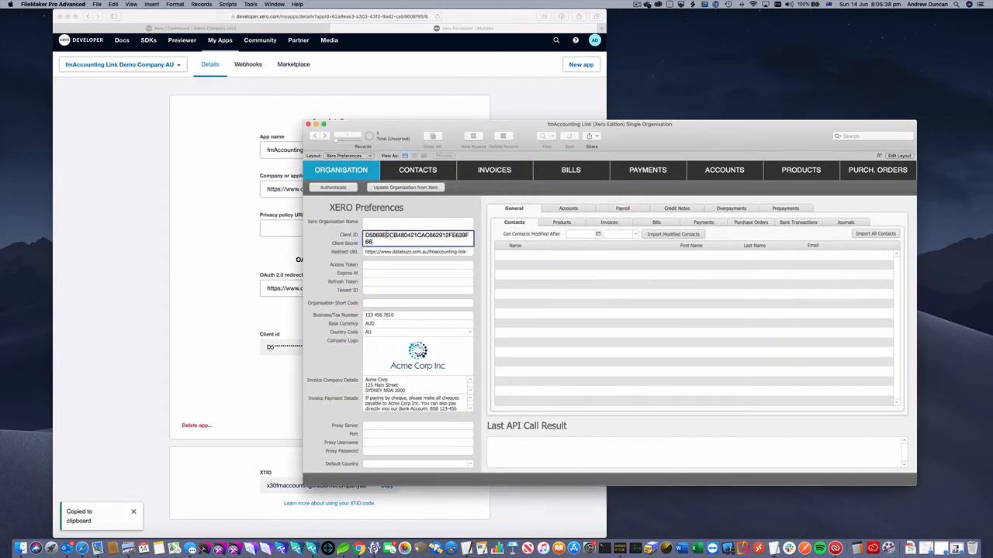
key(super+z)
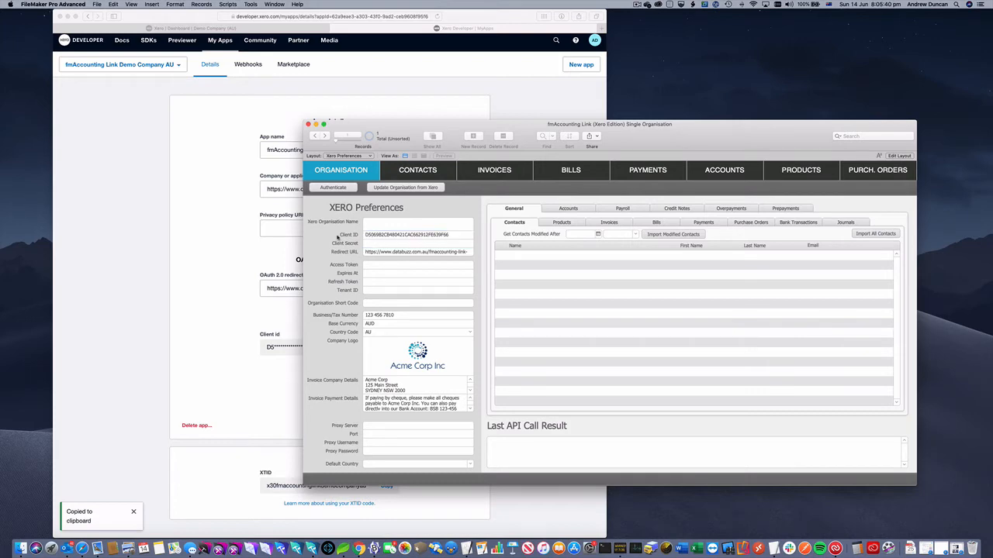
- Generate a client secret in Xero and paste it into FileMaker's Client Secret field
click(291, 318)
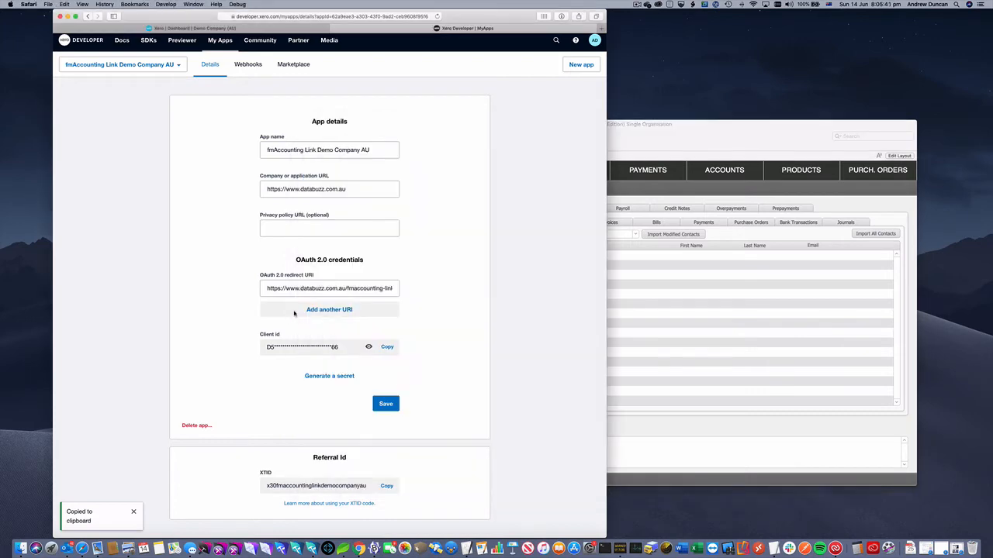
click(336, 377)
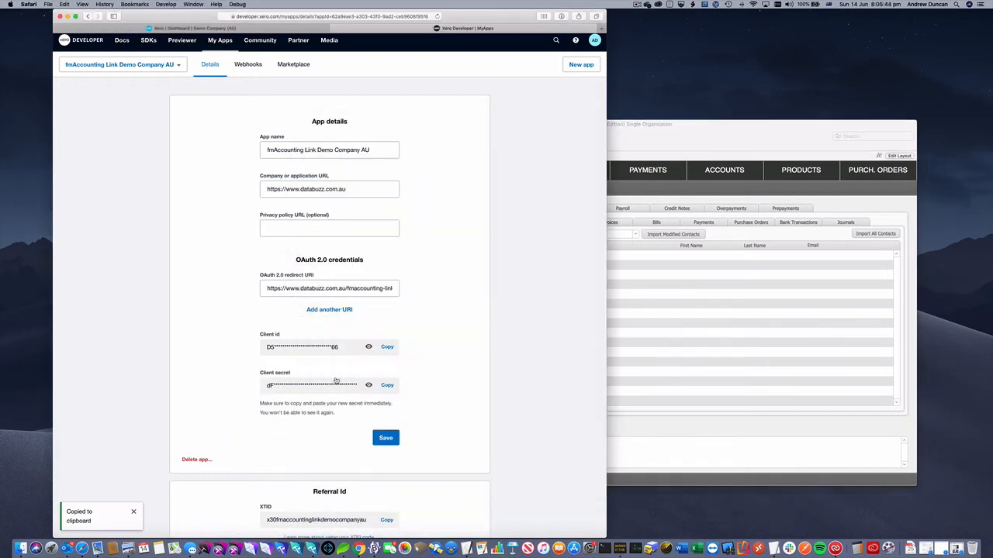
click(388, 387)
click(663, 275)
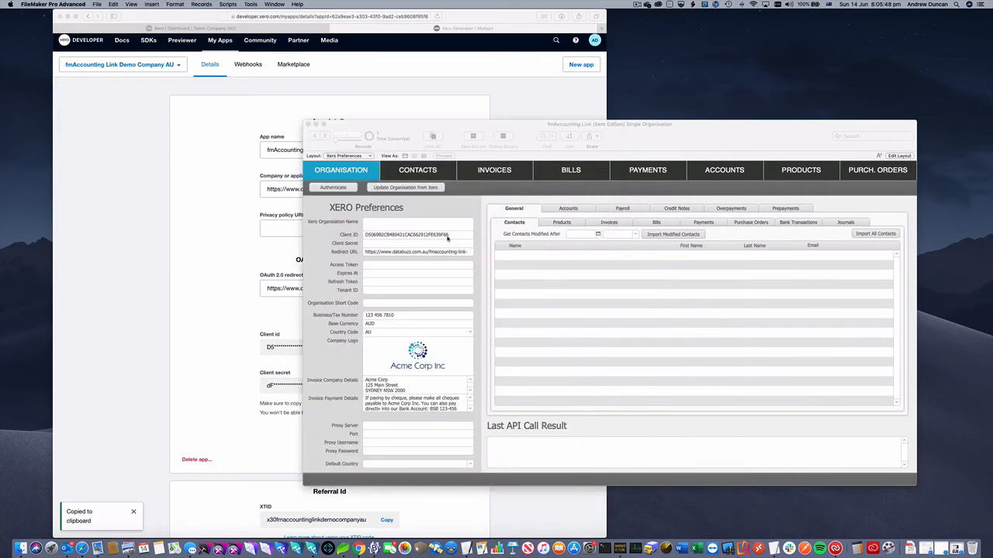
click(419, 245)
key(super+v)
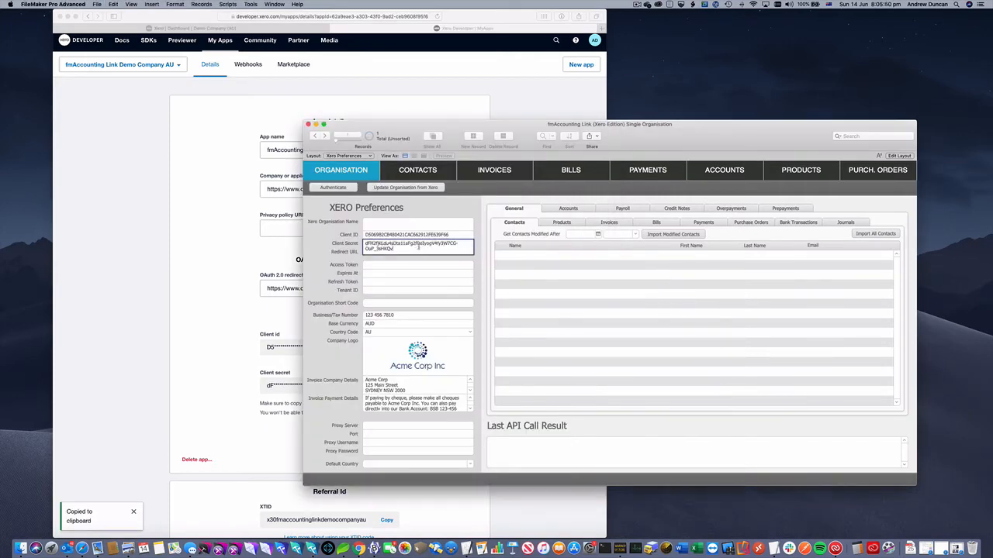
click(331, 251)
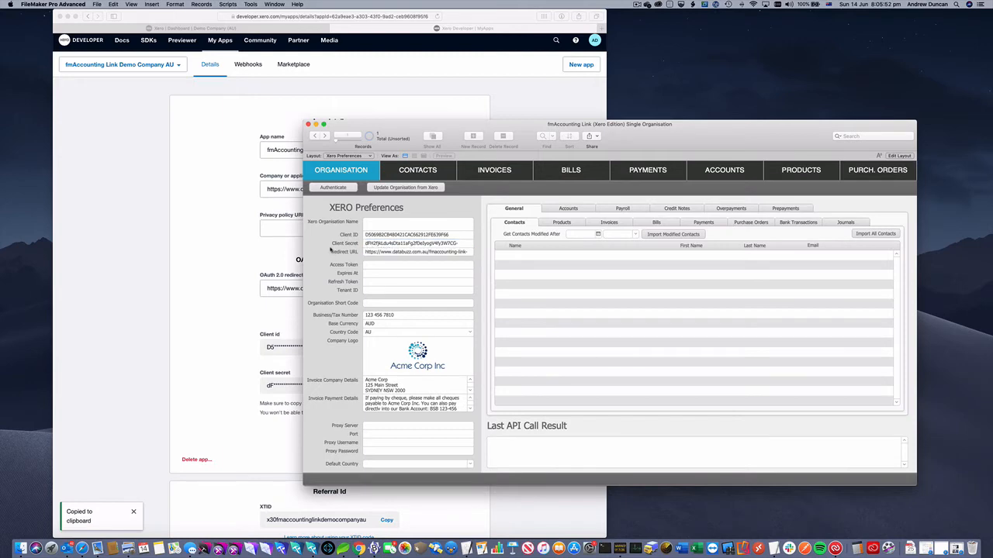
- Save the Xero app details, then return to the fmAccounting Link window
click(281, 295)
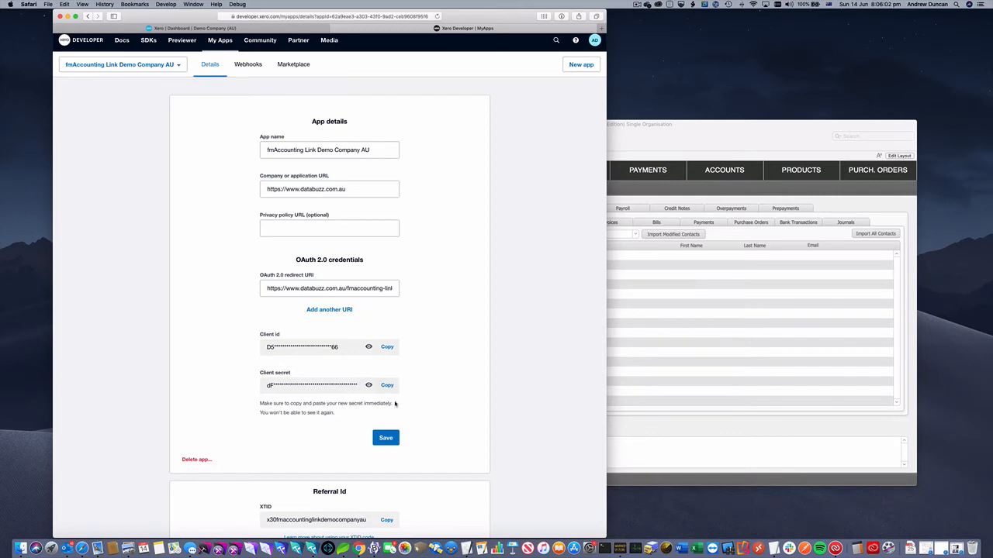
click(388, 438)
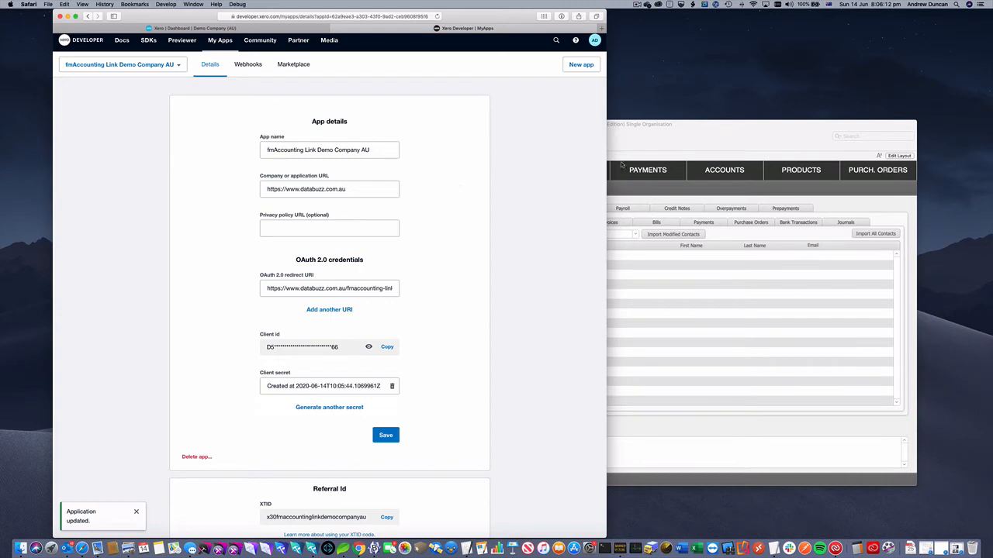
click(668, 143)
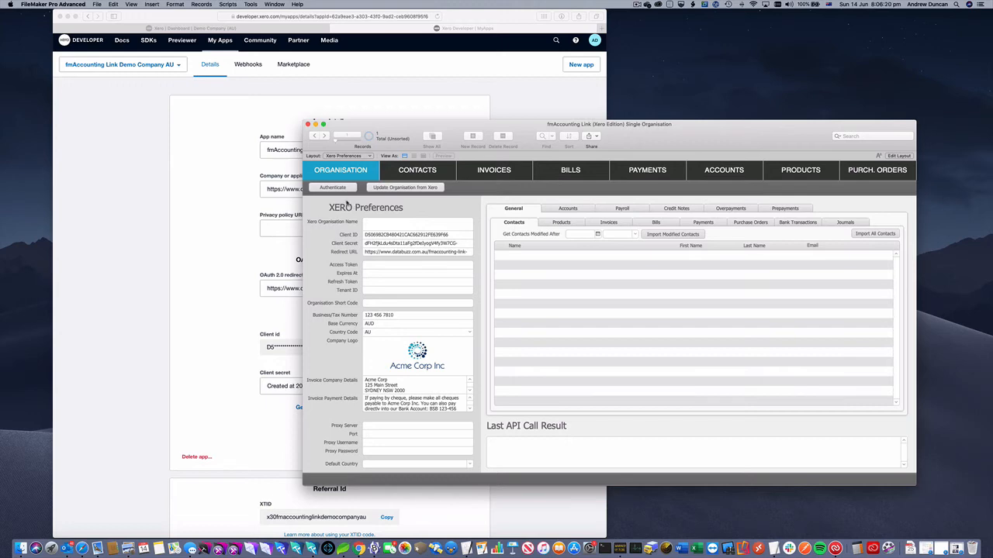
- Start OAuth 2.0 authentication and enlarge the fmAccounting Link window to show the full Xero login
click(333, 188)
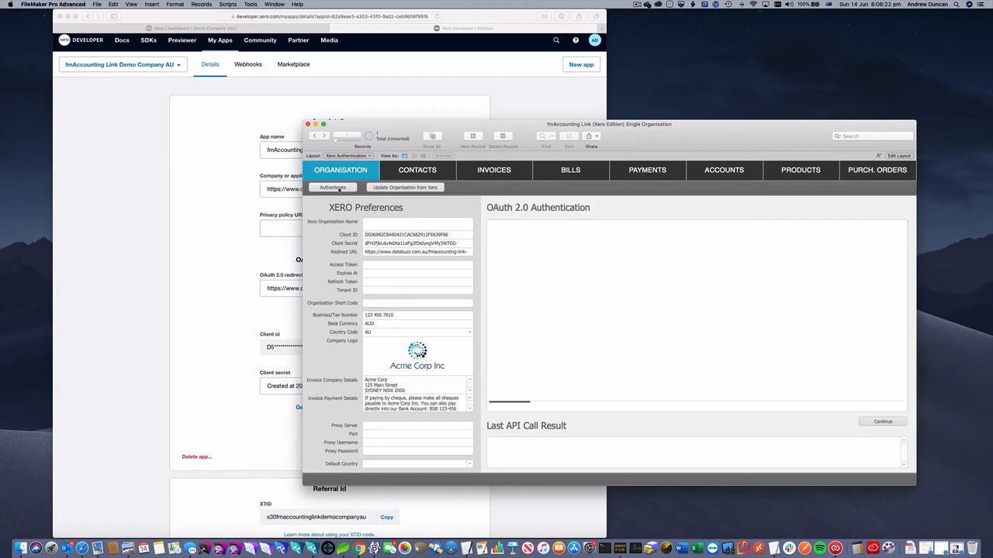
drag(692, 151, 545, 103)
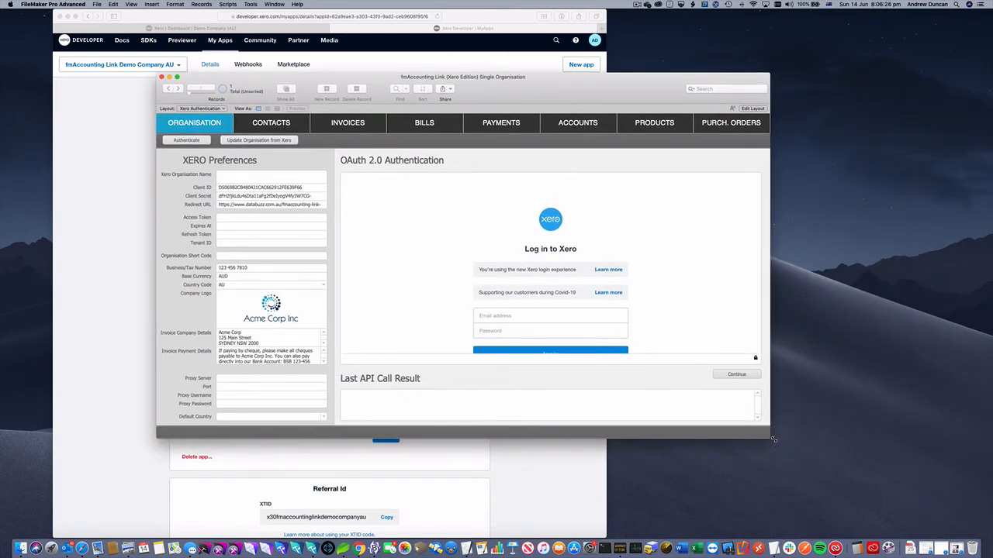
drag(770, 439, 842, 536)
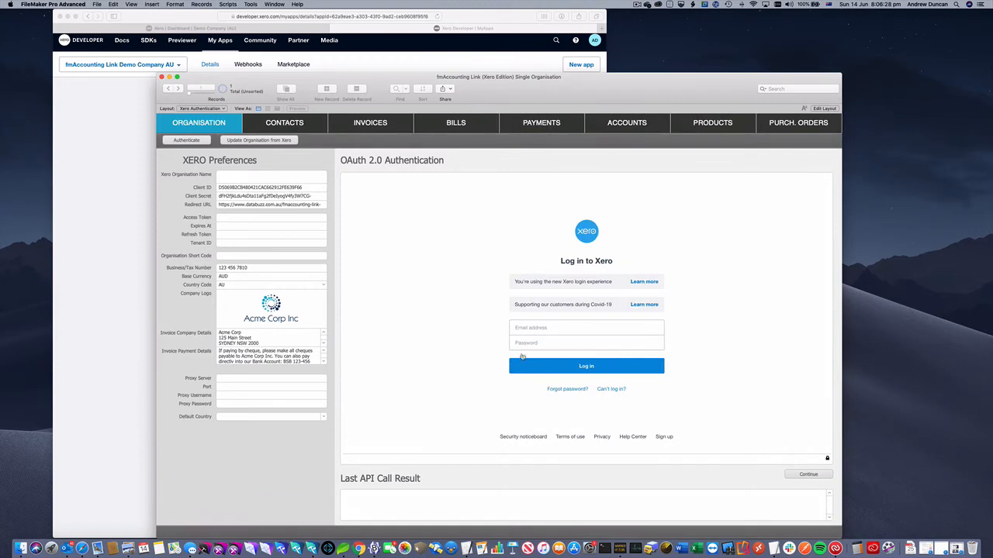
click(127, 247)
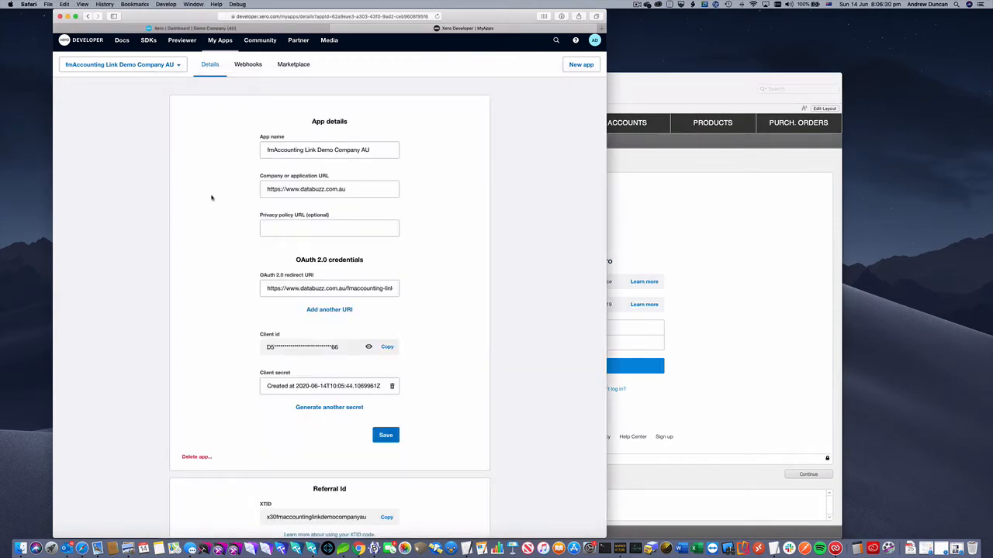
click(663, 243)
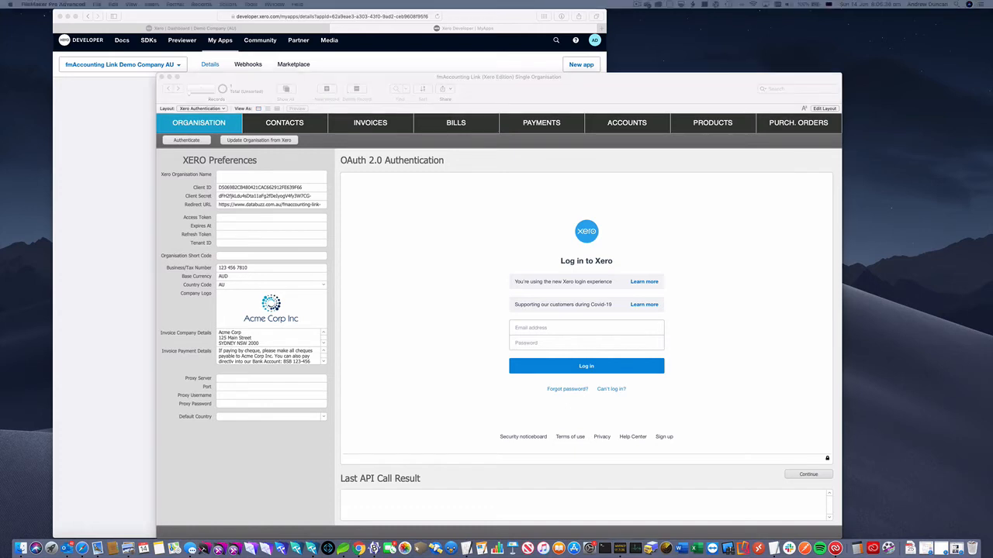
- Log in to Xero with the account e-mail and password, then submit the authenticator code
click(539, 328)
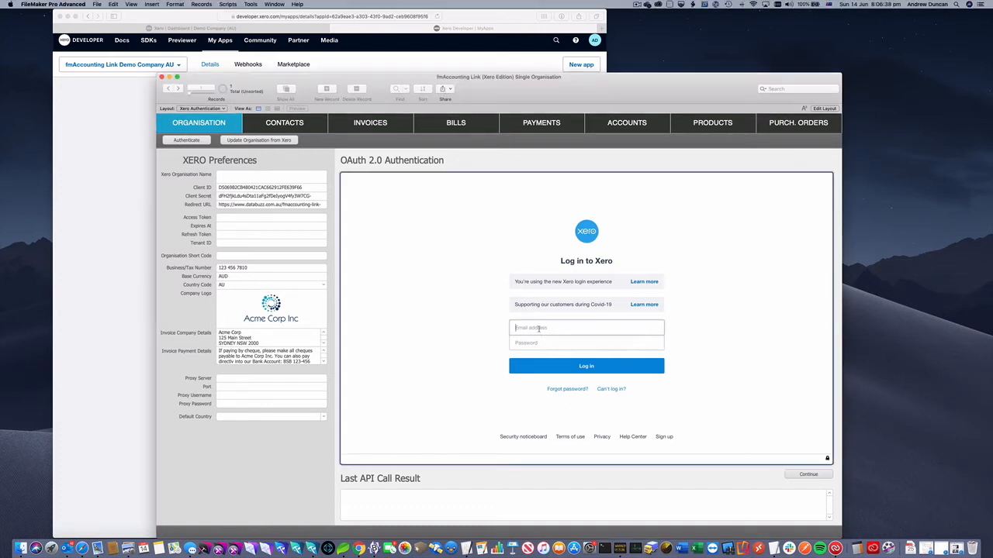
key(super+v)
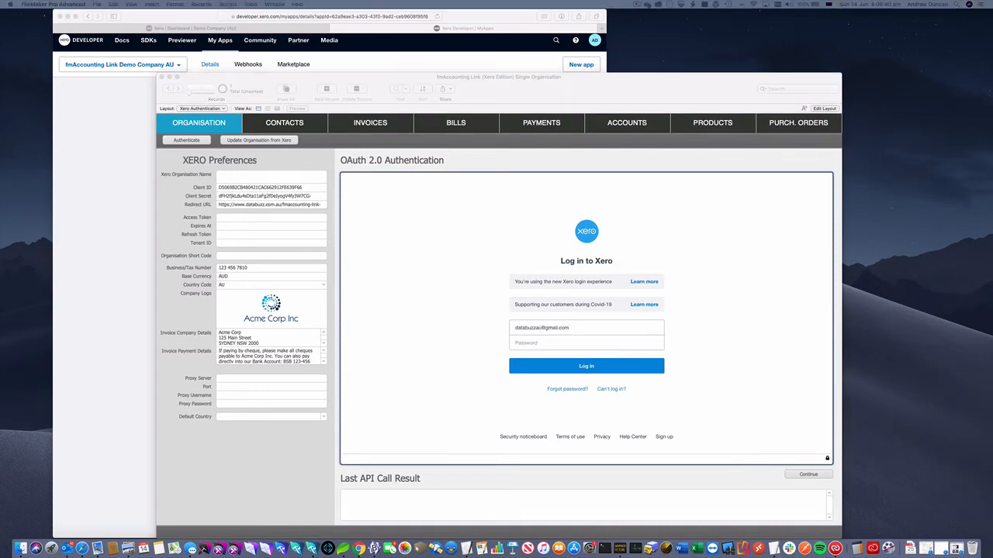
click(598, 346)
key(super+v)
click(592, 366)
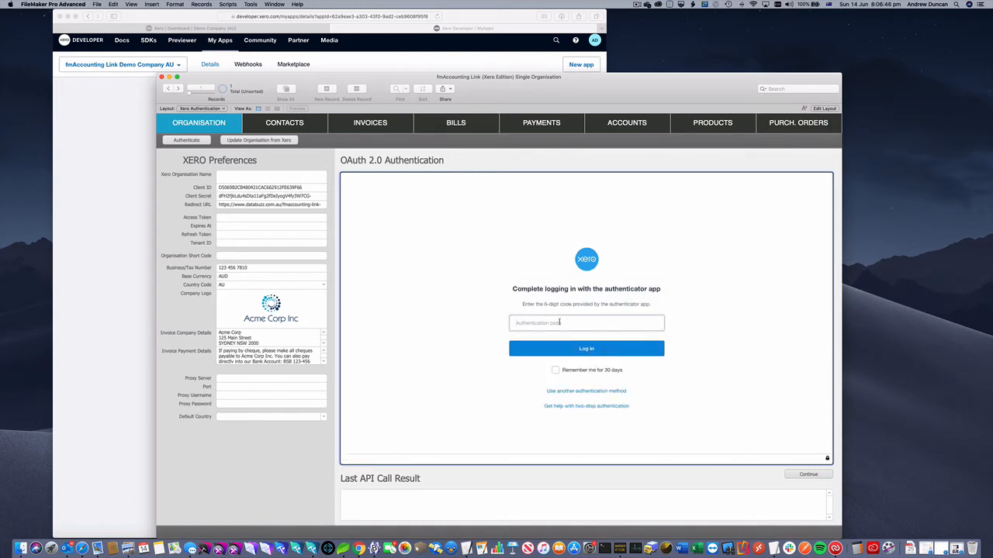
click(609, 350)
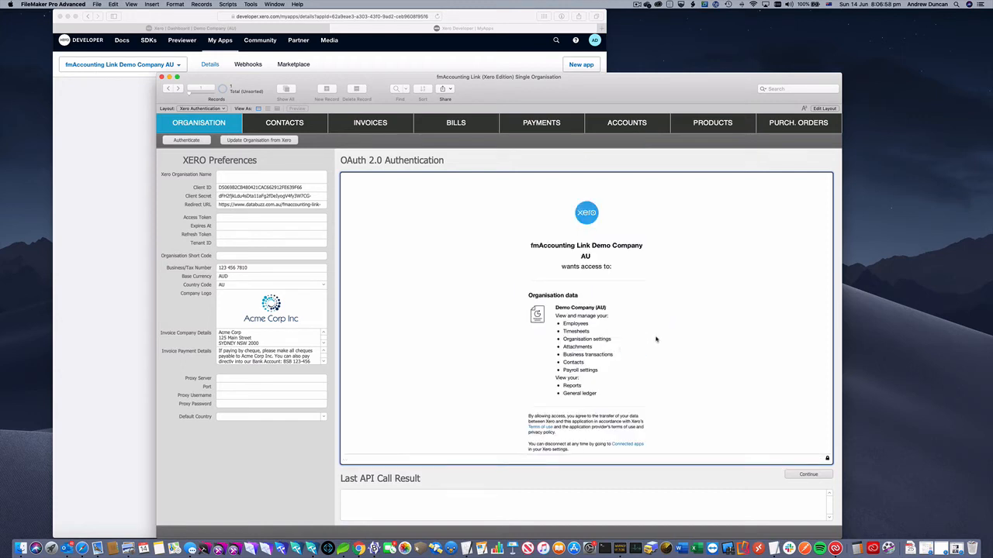
- Review the consent page for Demo Company (AU) and allow fmAccounting Link access
scroll(655, 339, down, 2)
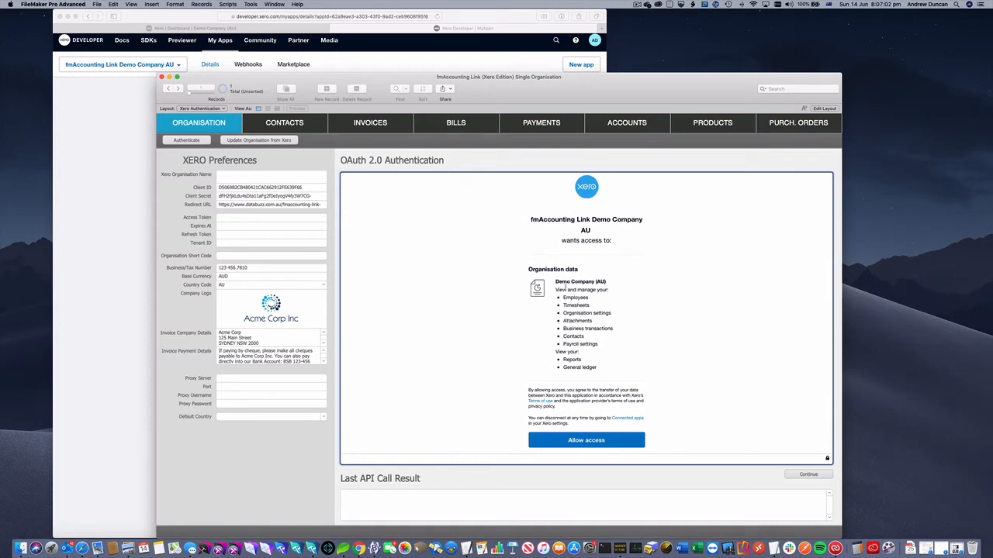
drag(555, 284, 613, 282)
click(619, 285)
scroll(633, 285, down, 2)
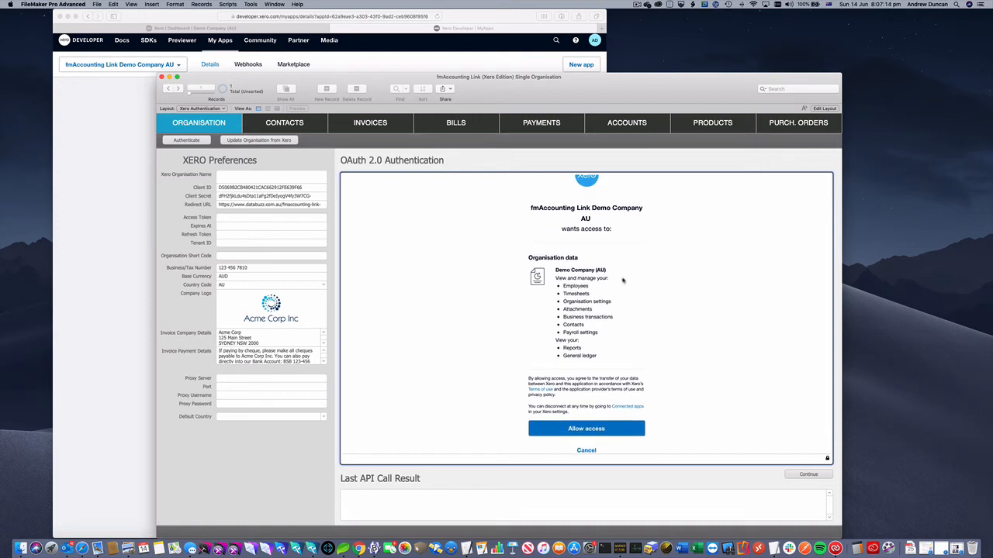
scroll(594, 289, down, 2)
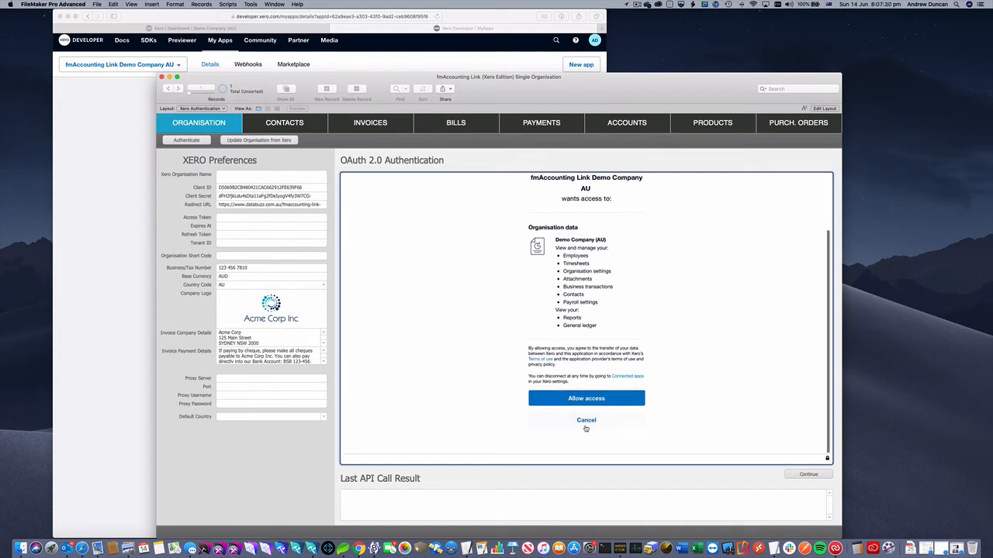
click(586, 400)
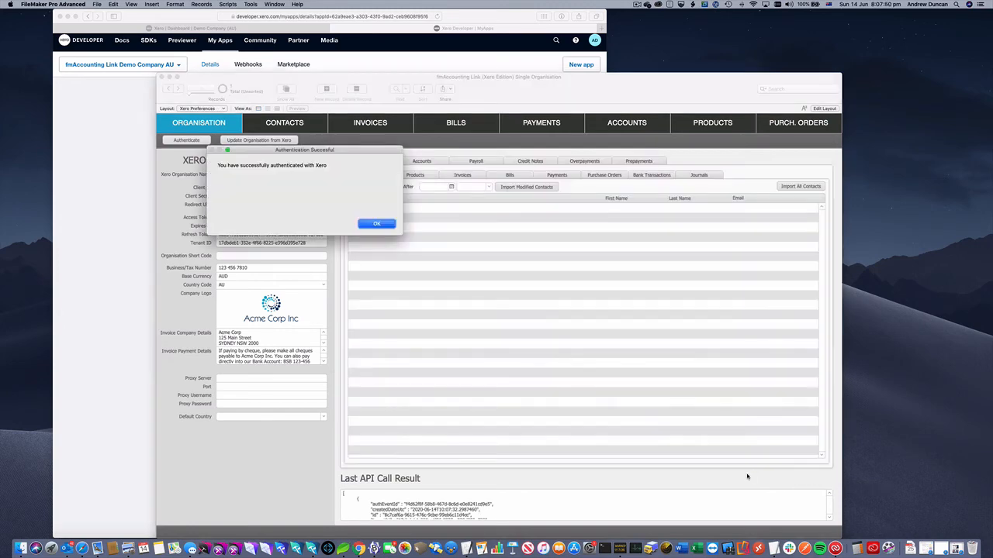
- Dismiss the success message, download organisation details from Xero, and view the Xero dashboard
key(Return)
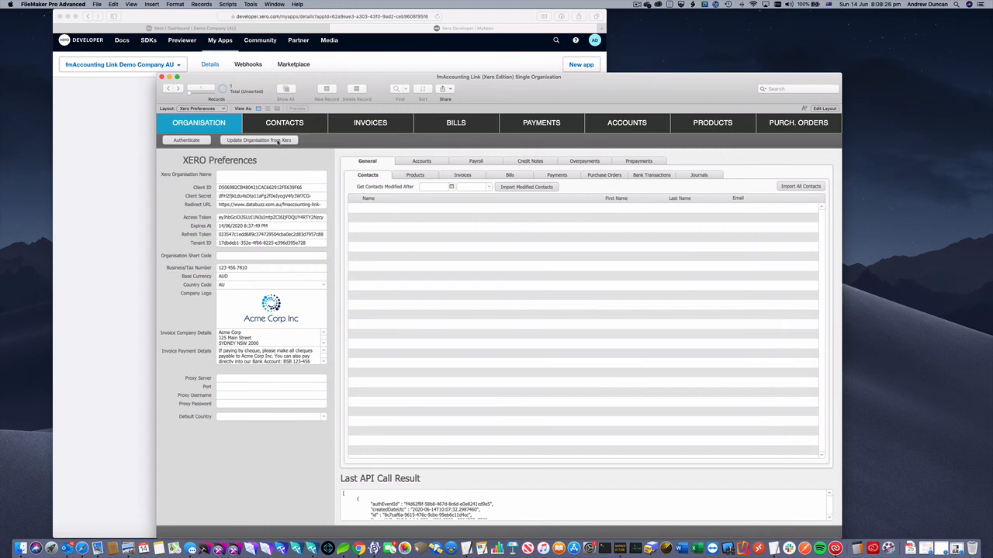
click(277, 141)
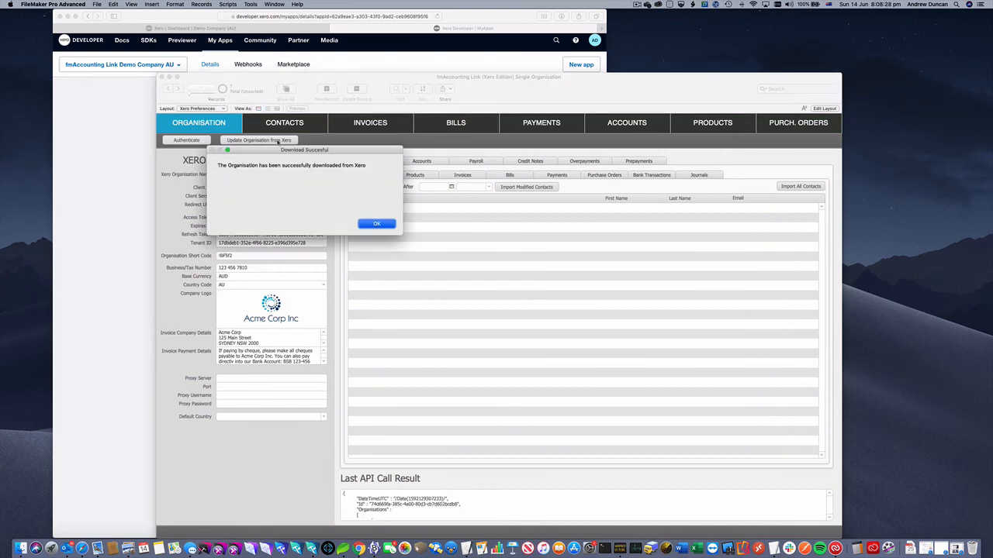
key(Return)
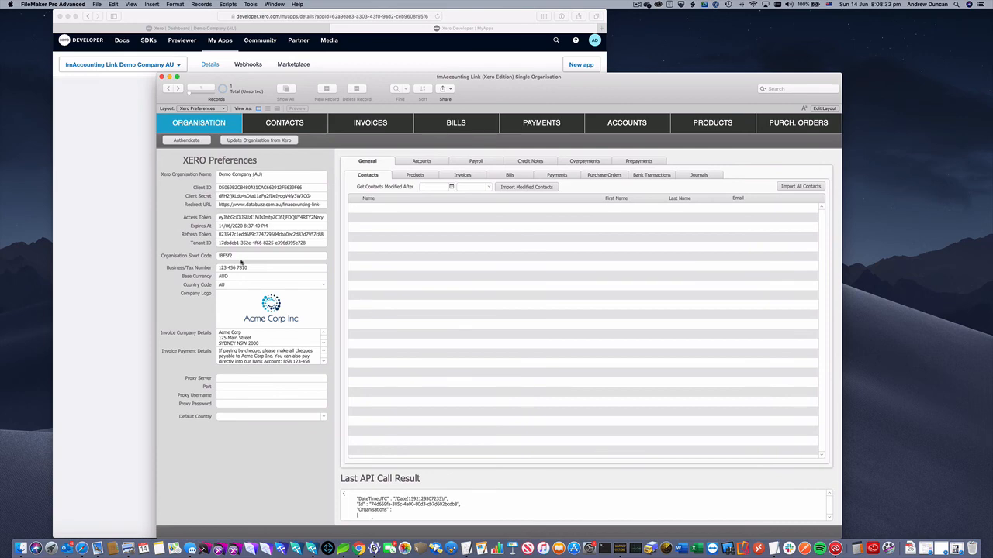
click(131, 209)
click(193, 28)
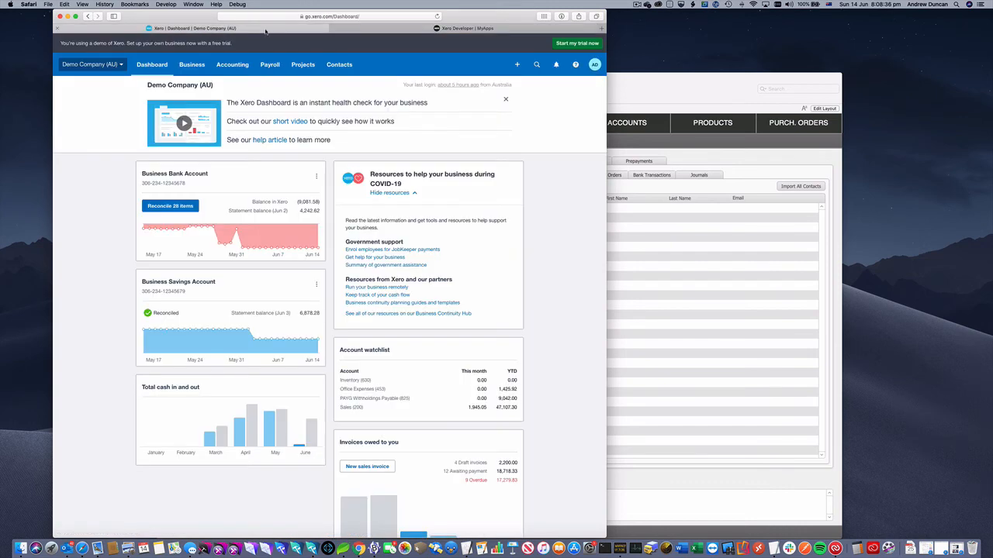
- Check that Xero's Connected Apps settings list fmAccounting Link Demo Company AU, then switch back to FileMaker
click(124, 66)
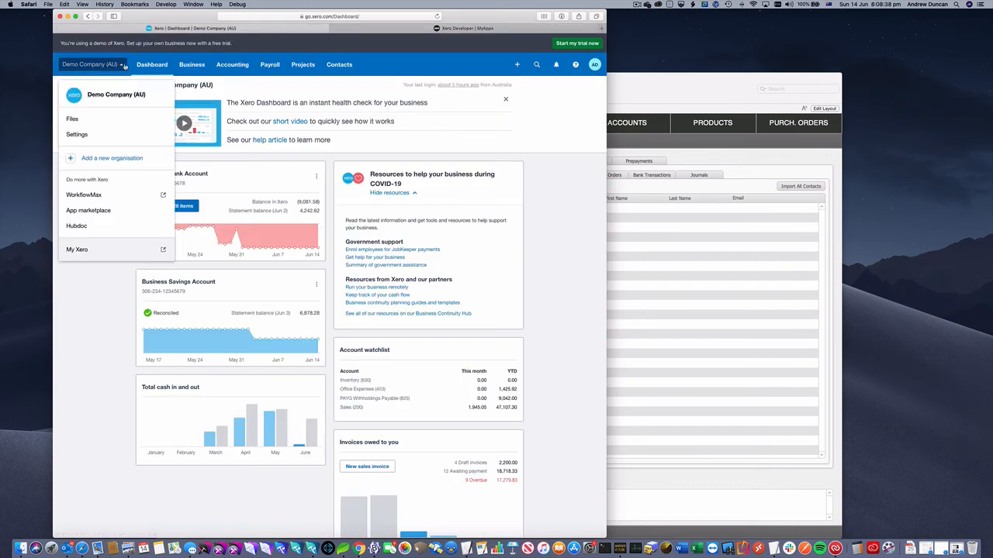
click(85, 136)
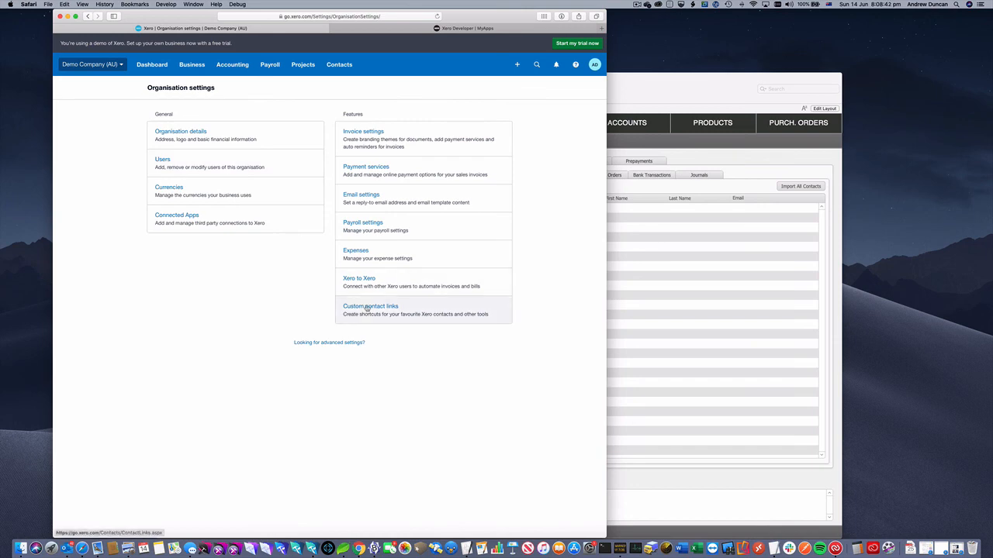
click(183, 217)
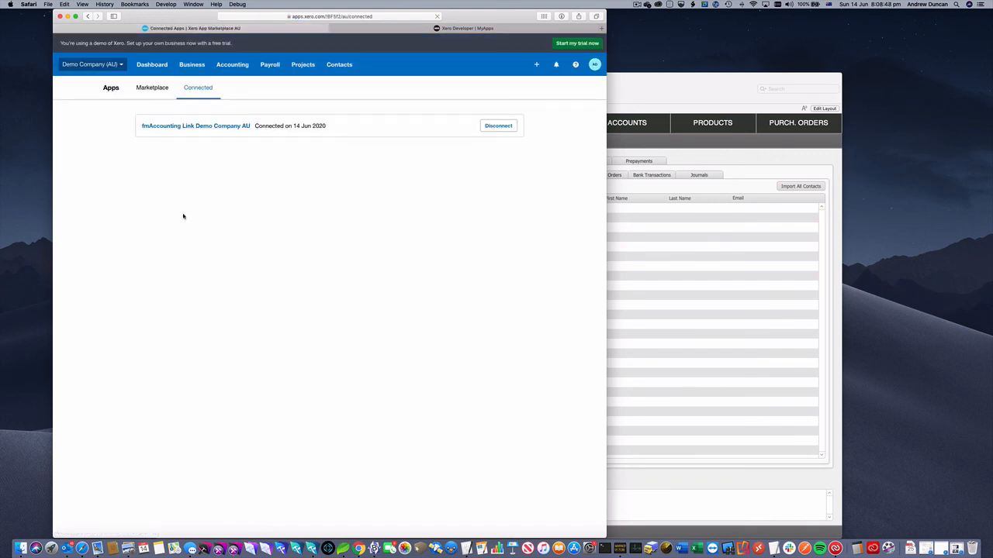
click(239, 129)
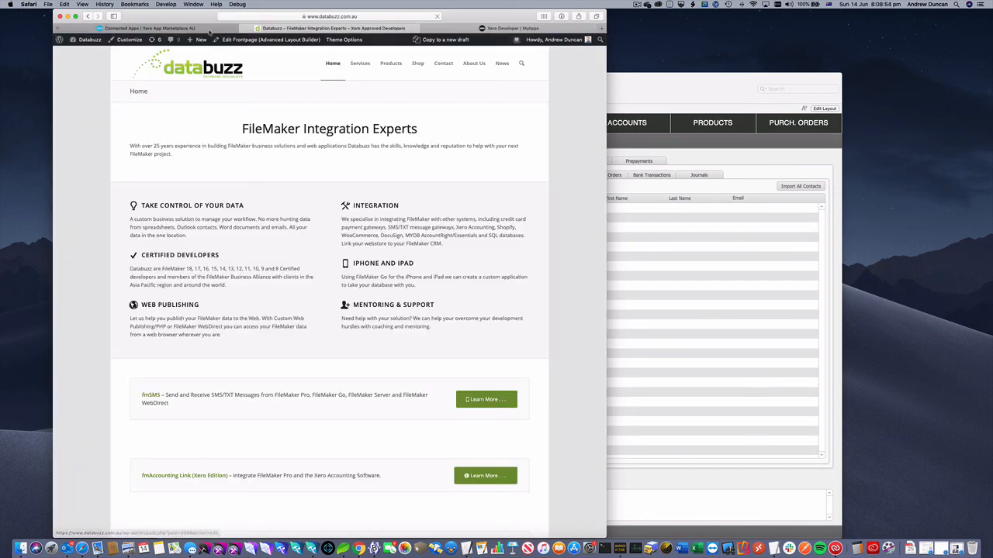
click(209, 30)
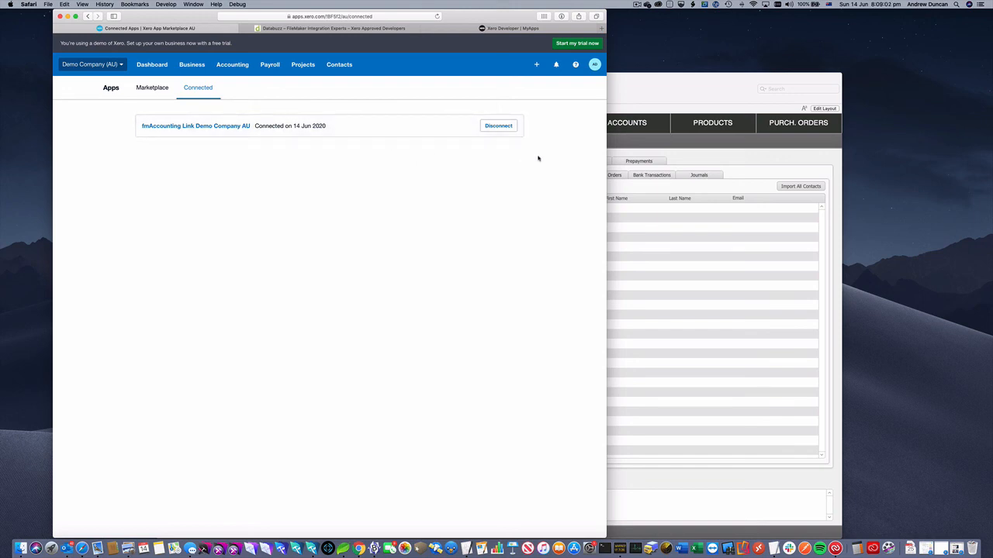
click(630, 96)
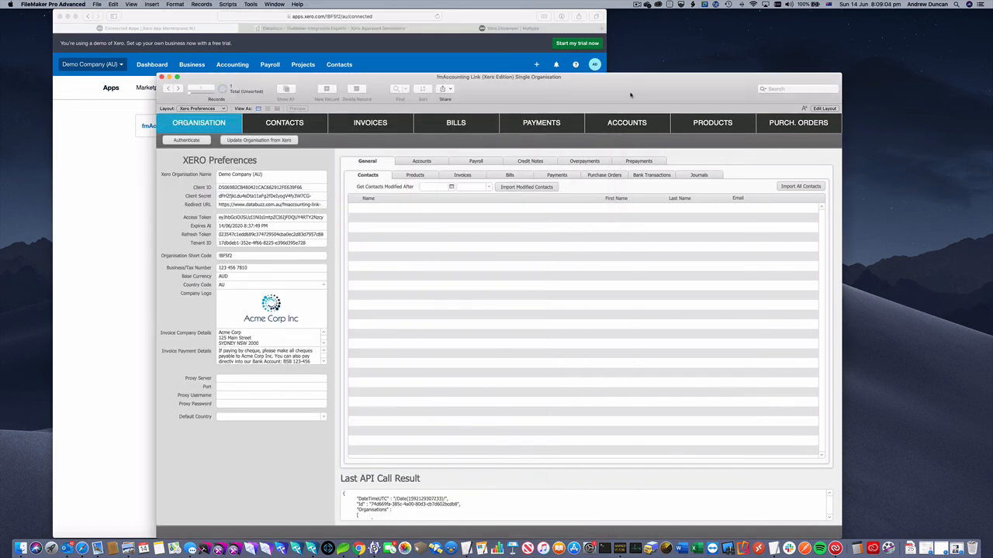